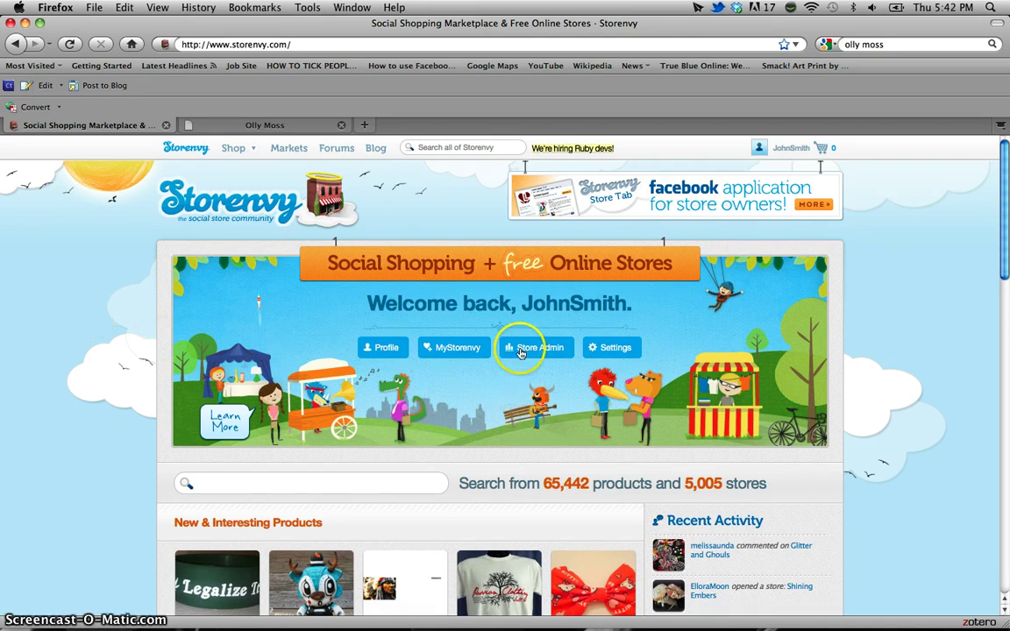
# Step: Open the store admin and go to the shipping rates in the store settings
pyautogui.click(521, 350)
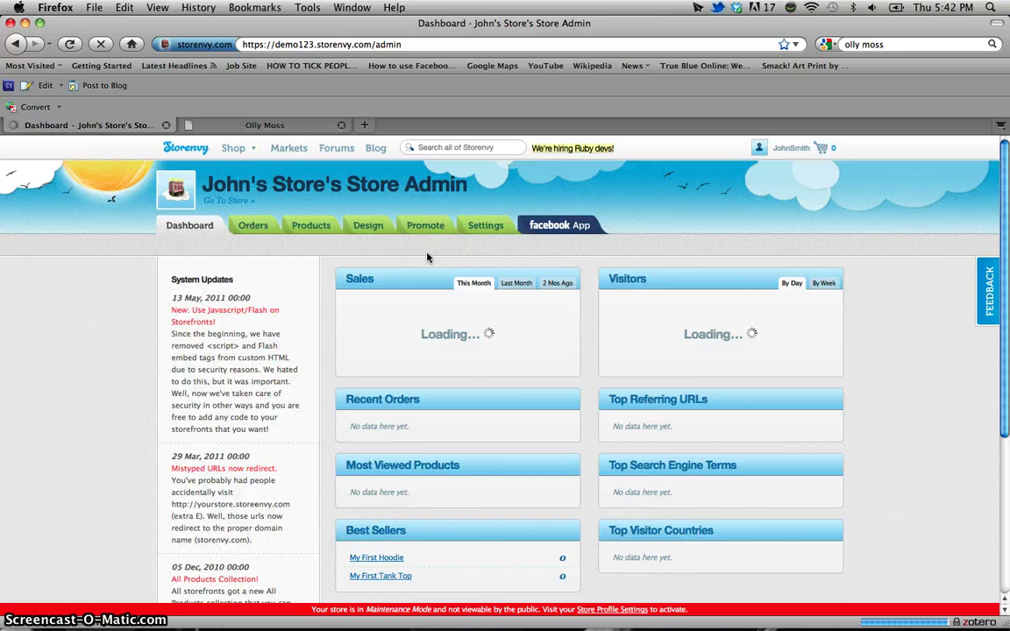
pyautogui.click(314, 228)
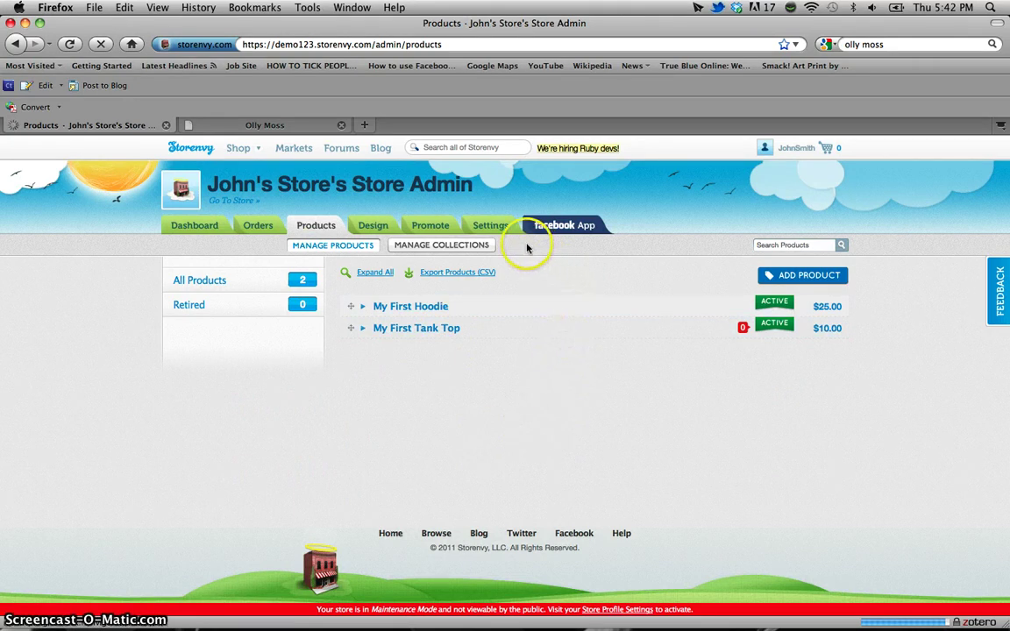
pyautogui.click(501, 232)
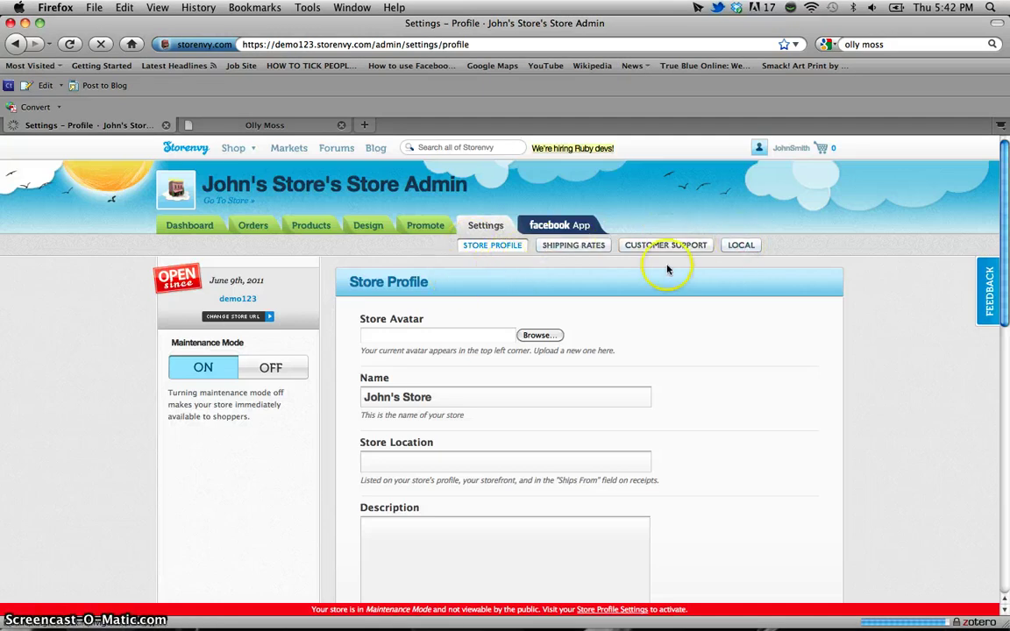
pyautogui.click(564, 246)
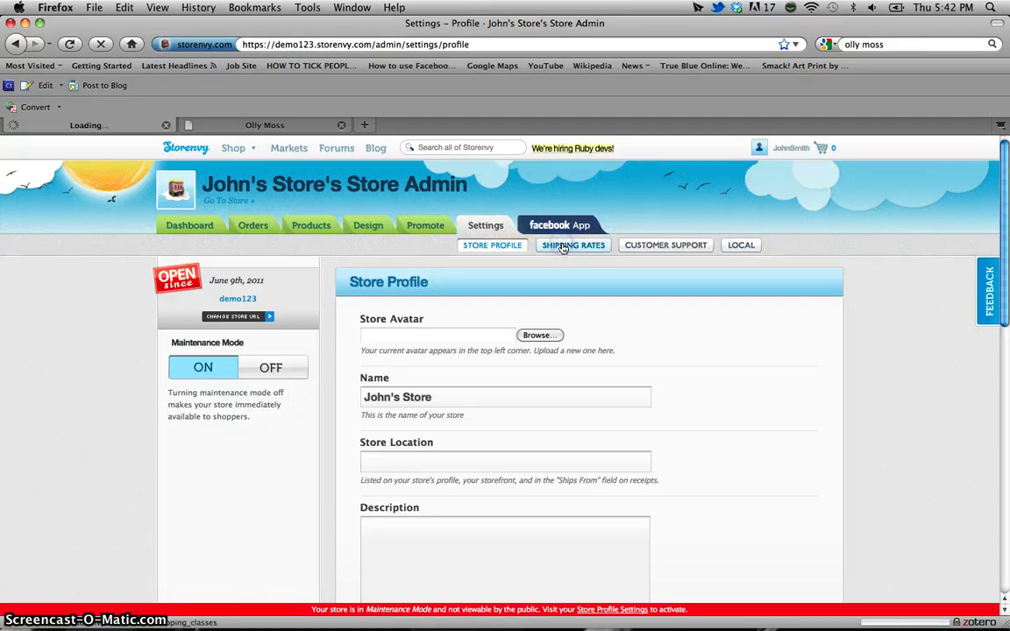
pyautogui.scroll(-1, 529, 342)
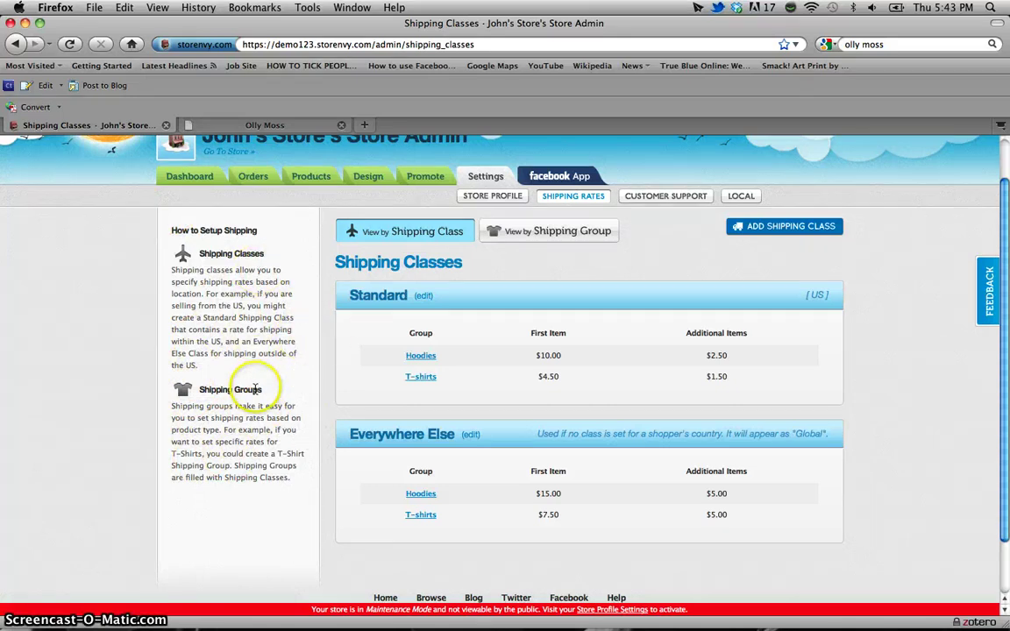
# Step: Show the shipping rates by shipping group and look over the Hoodies and T-shirts rates
pyautogui.click(579, 233)
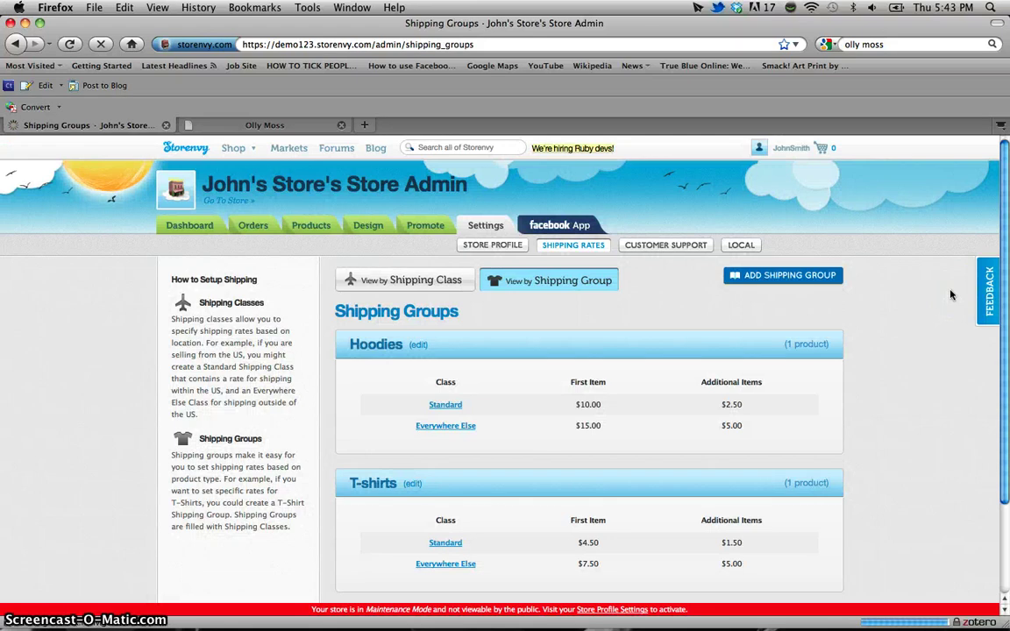
pyautogui.scroll(-3, 877, 271)
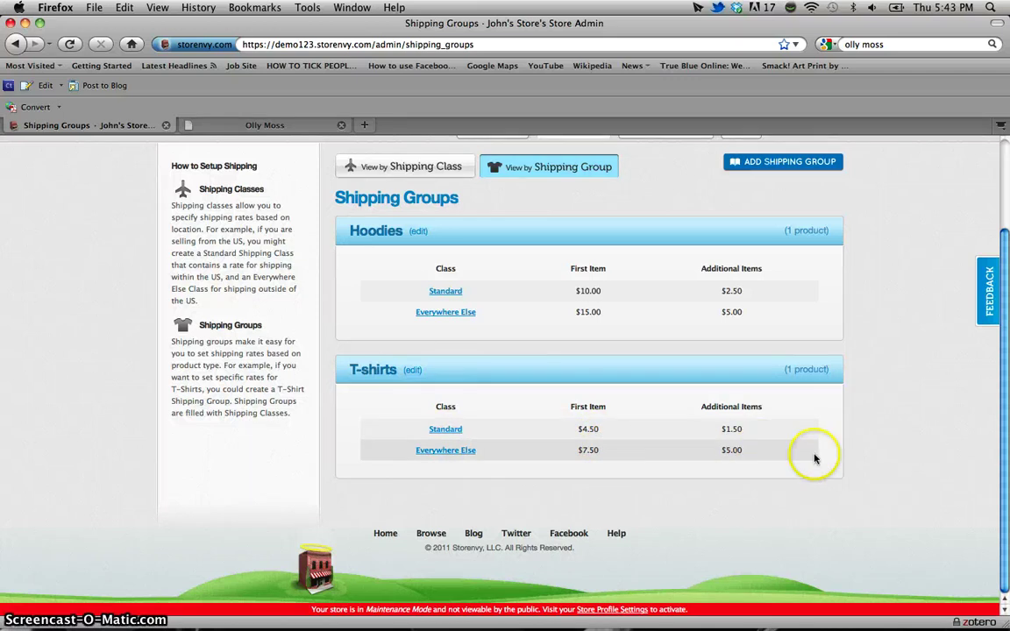
pyautogui.scroll(3, 912, 372)
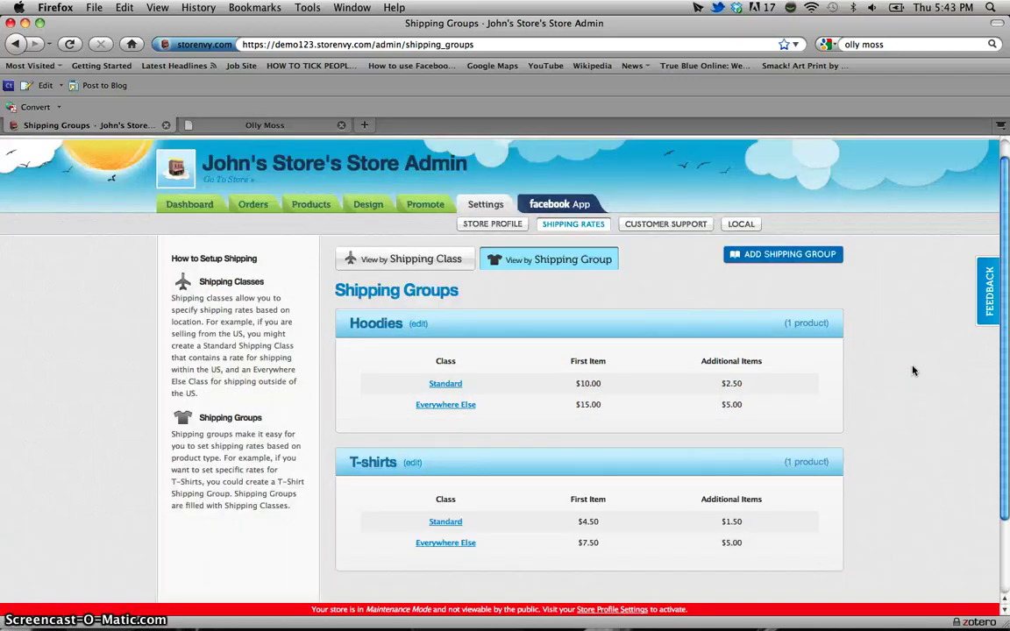
# Step: Start a new shipping group and name it Tank Tops
pyautogui.click(800, 261)
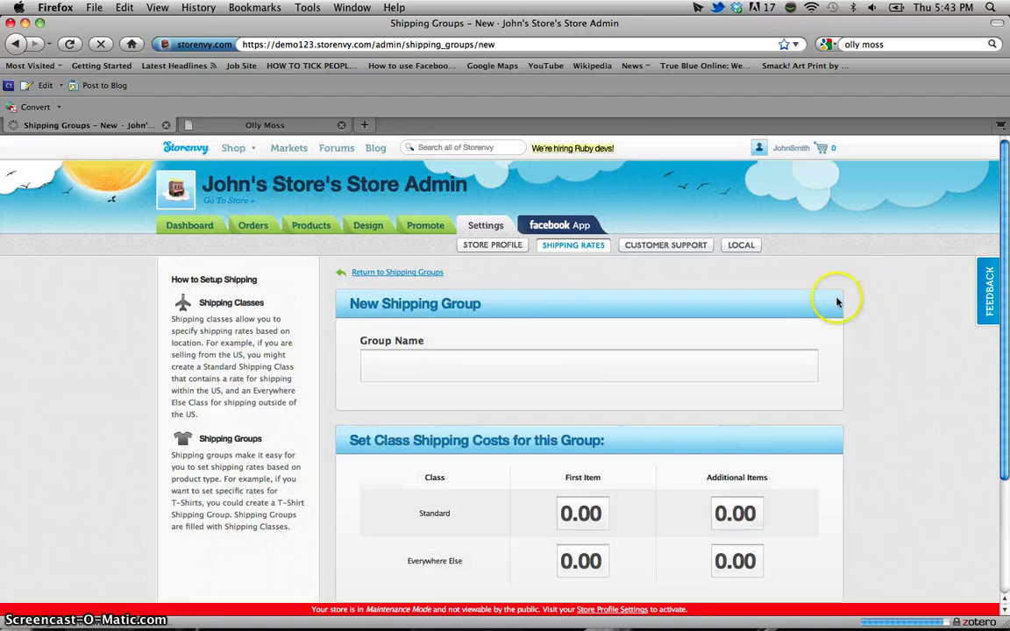
pyautogui.click(615, 363)
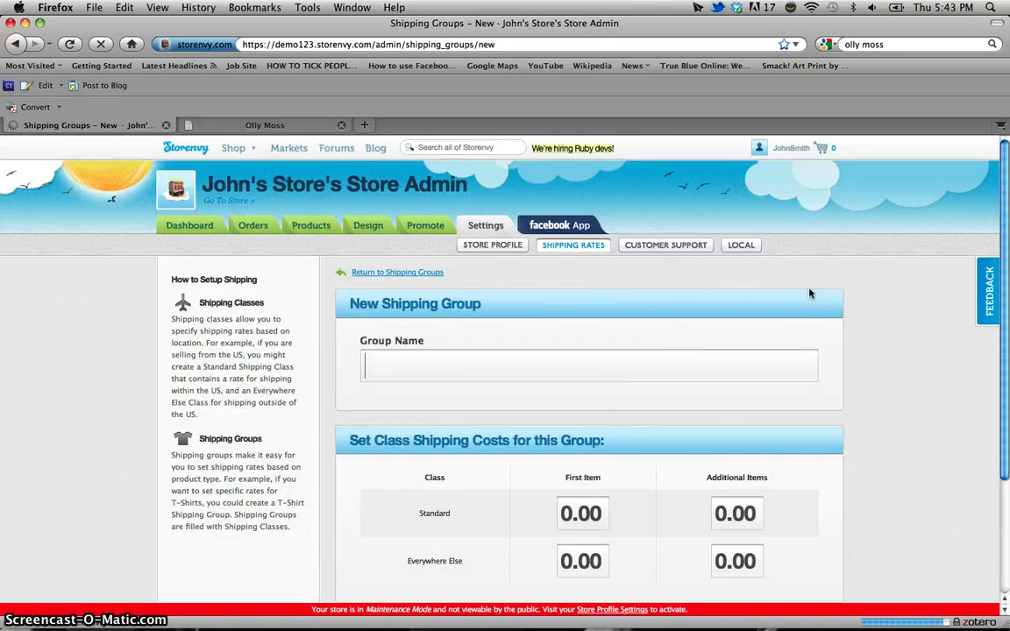
pyautogui.write('t')
pyautogui.press('BackSpace')
pyautogui.write('T')
pyautogui.press('Down')
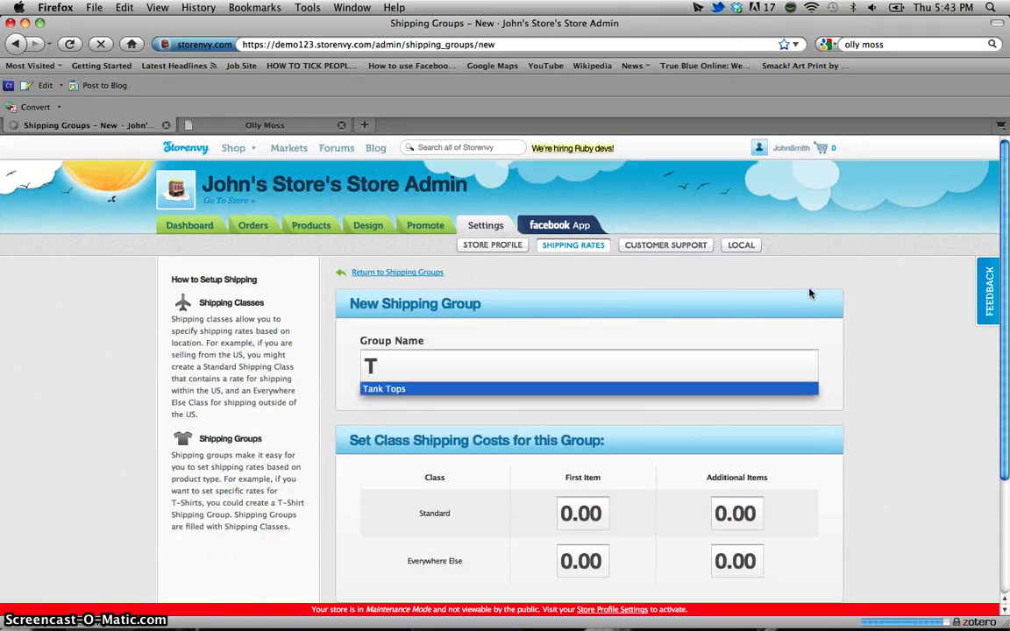
pyautogui.press('Return')
# Step: Set the Standard class shipping costs to 4.00 for the first item and 1.50 for additional items
pyautogui.scroll(-3, 787, 319)
pyautogui.scroll(-1, 788, 319)
pyautogui.click(604, 360)
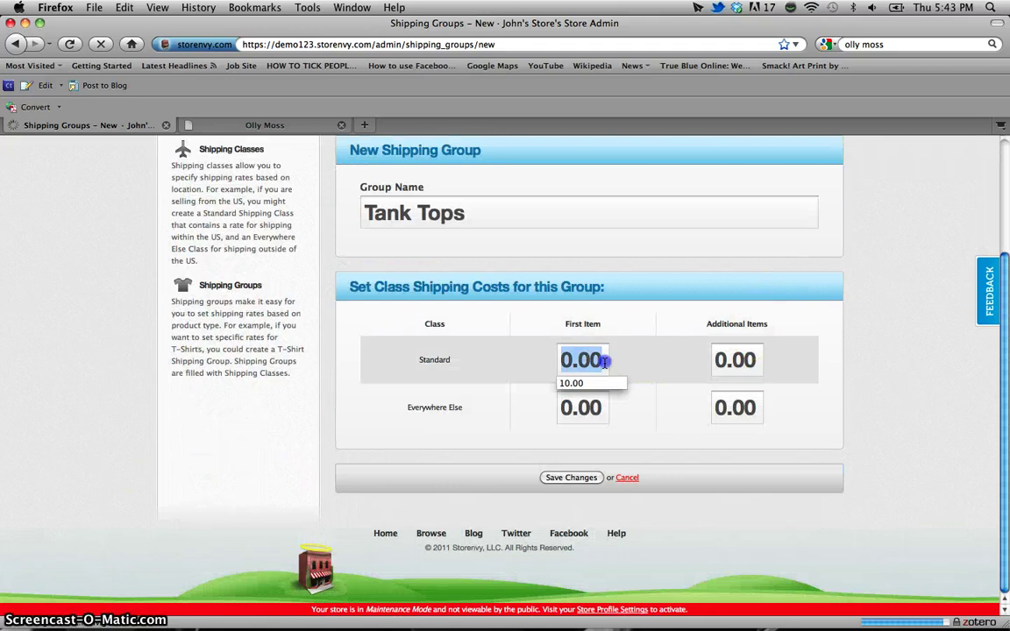
pyautogui.write('4.00')
pyautogui.press('Tab')
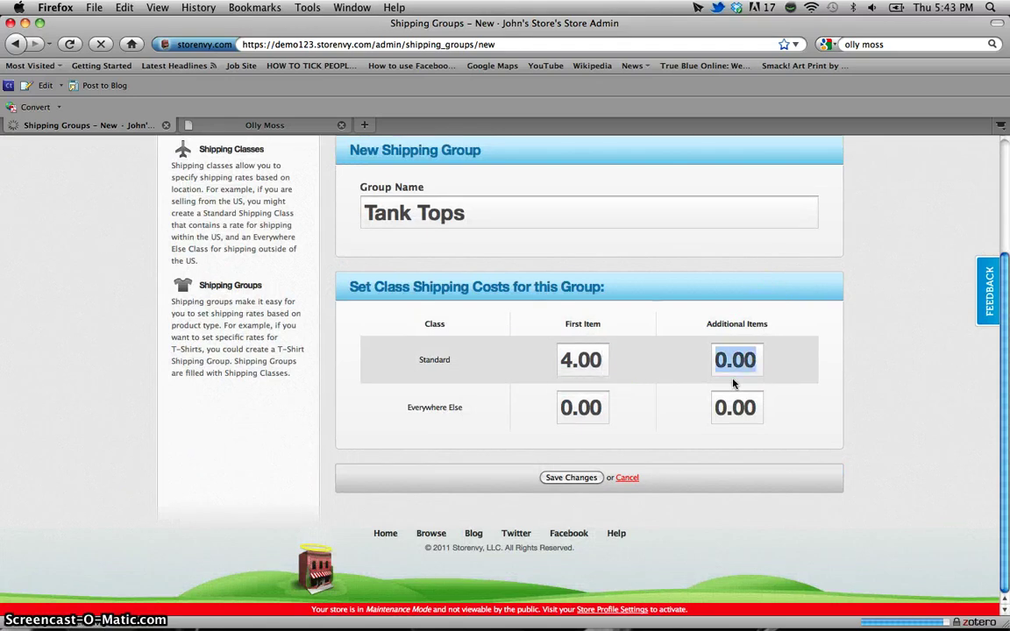
pyautogui.write('1.50')
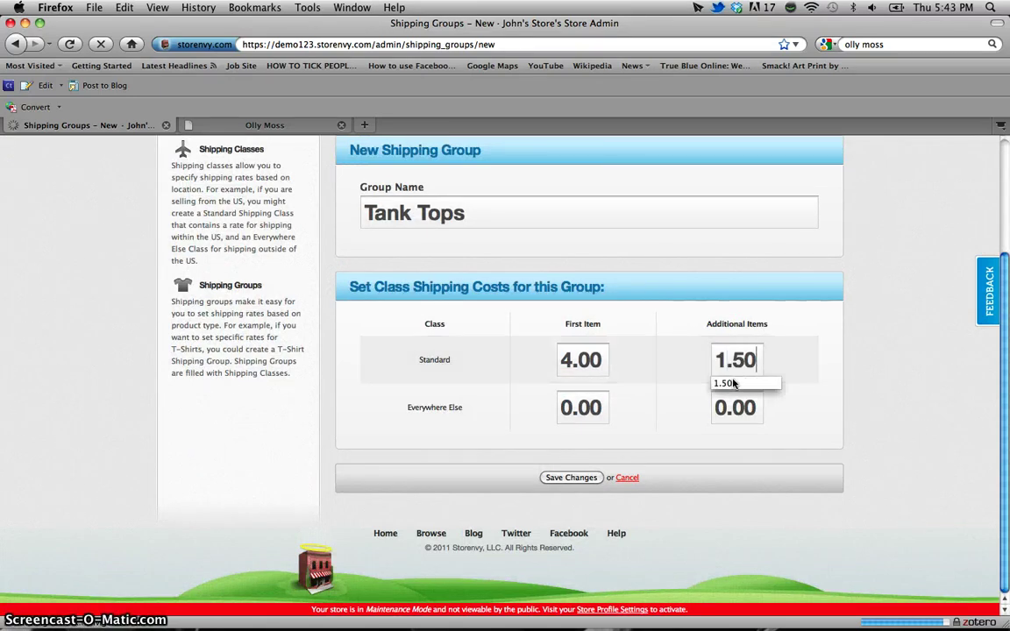
# Step: Set the Everywhere Else costs to 6.00 for the first item and 2.50 for additional items, and save the group
pyautogui.press('Tab')
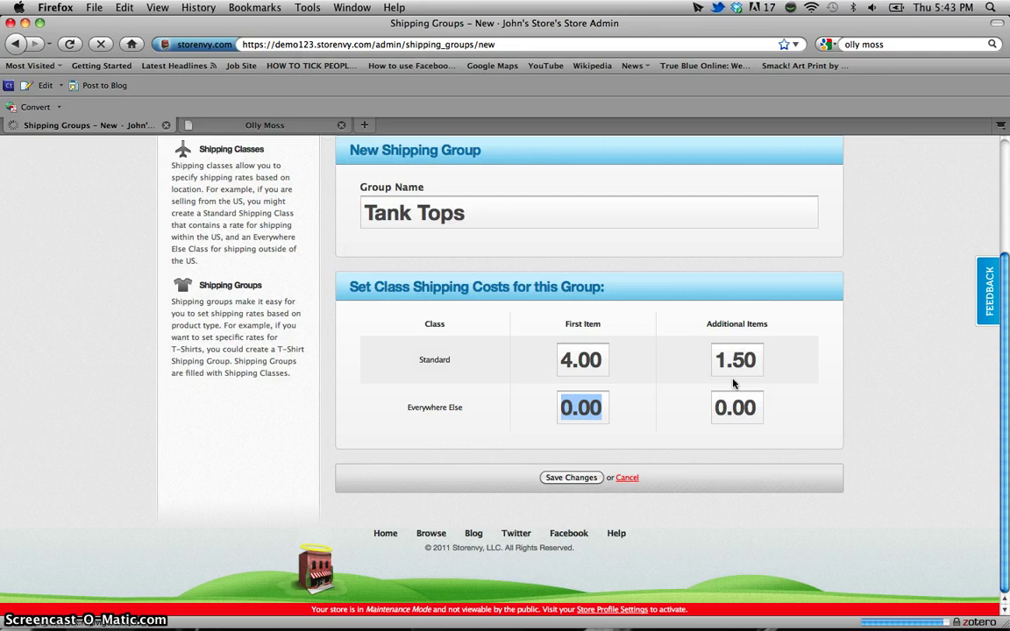
pyautogui.write('6.')
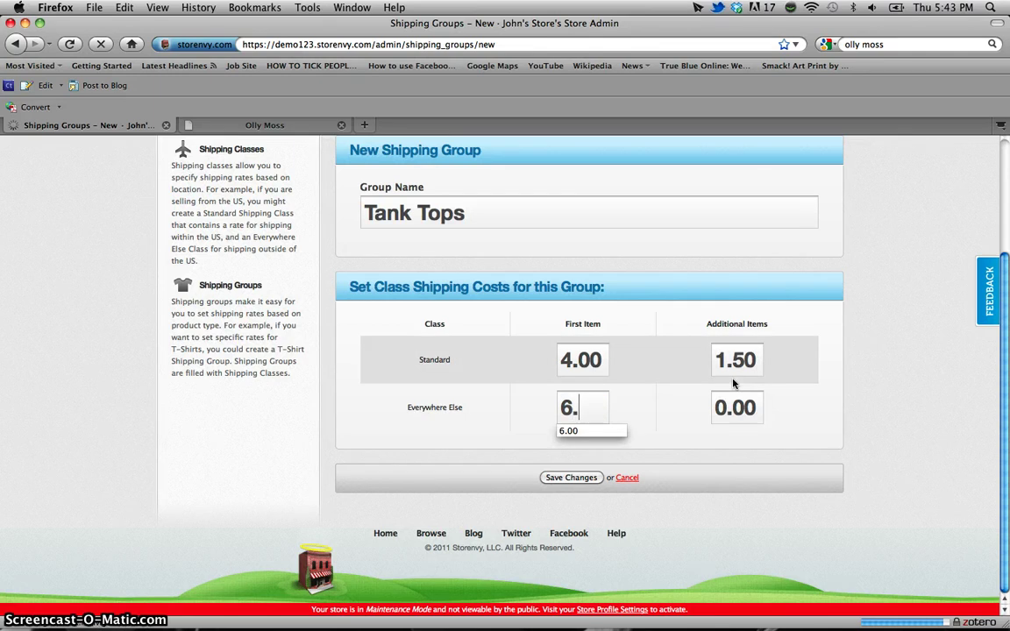
pyautogui.write('00')
pyautogui.press('Tab')
pyautogui.write('2.50')
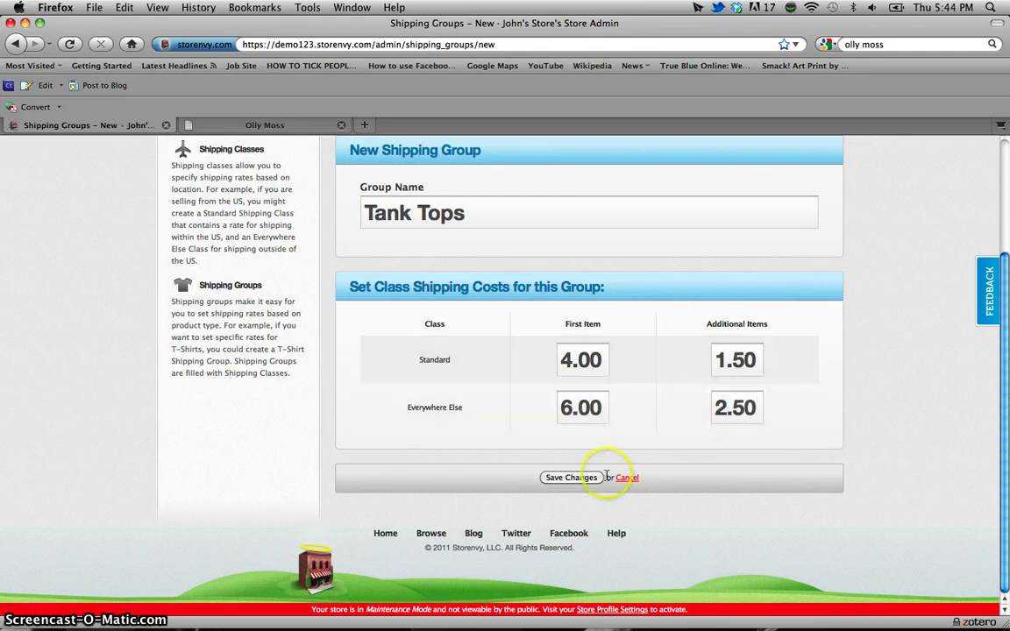
pyautogui.click(574, 478)
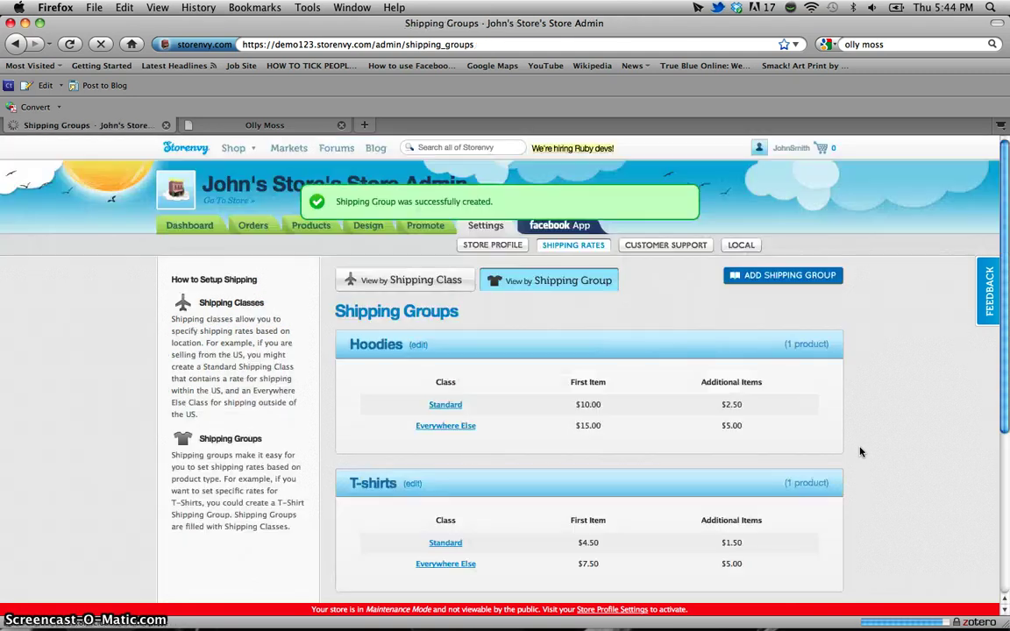
# Step: Review the rates of all shipping groups, including Tank Tops, and compare them in the view by shipping class
pyautogui.scroll(-2, 893, 399)
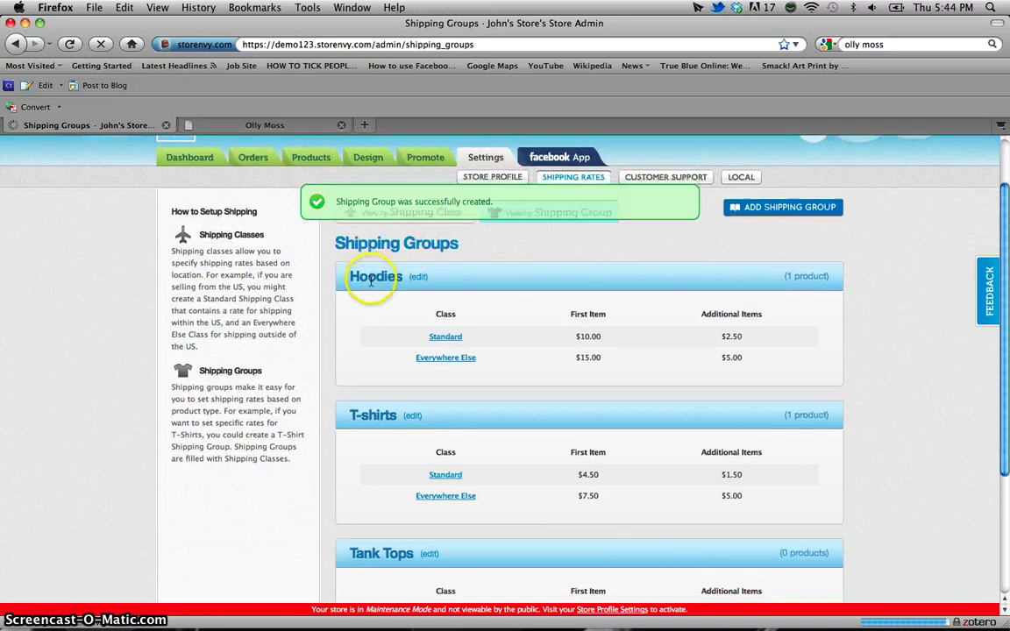
pyautogui.scroll(-4, 367, 295)
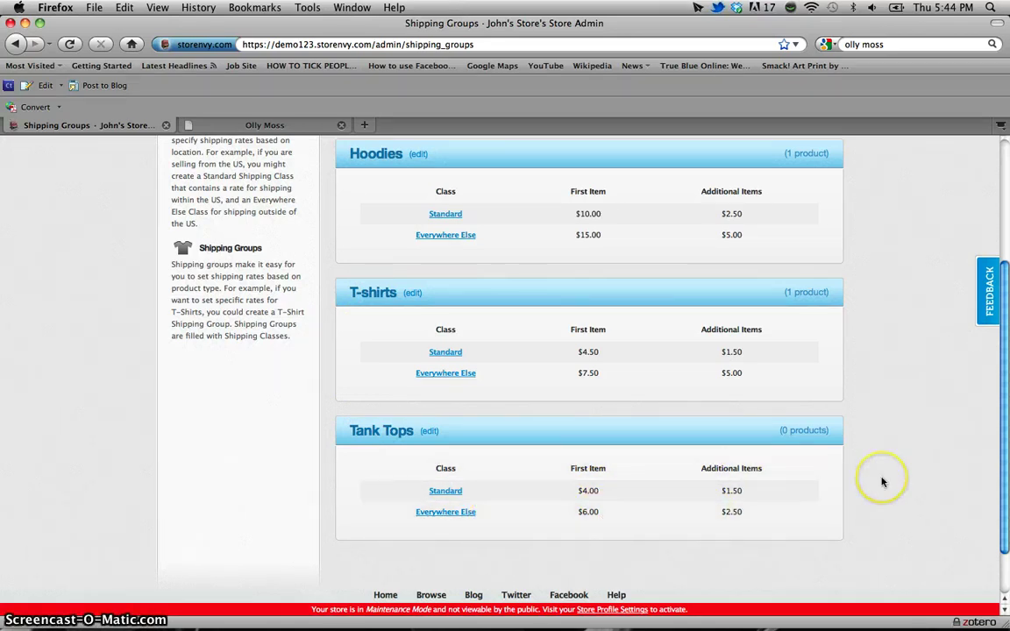
pyautogui.scroll(3, 881, 480)
pyautogui.click(417, 220)
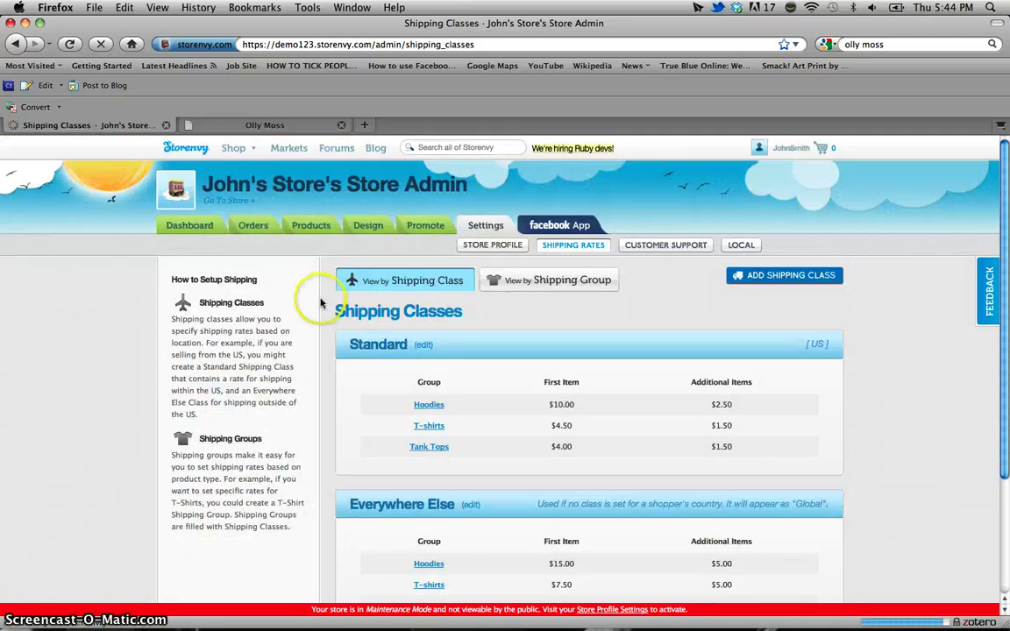
pyautogui.scroll(-1, 320, 303)
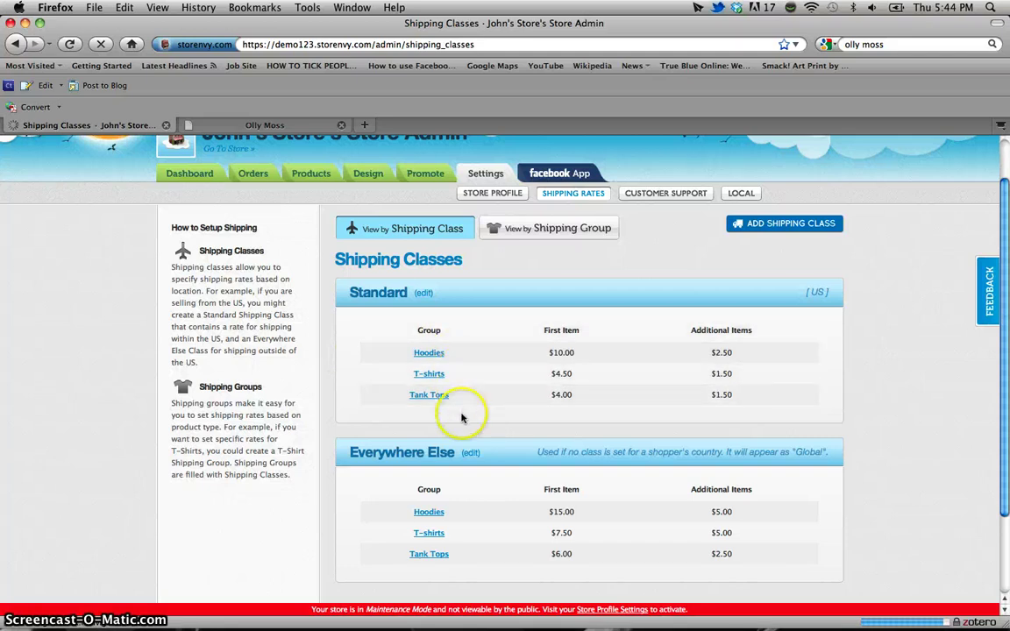
pyautogui.scroll(-1, 430, 482)
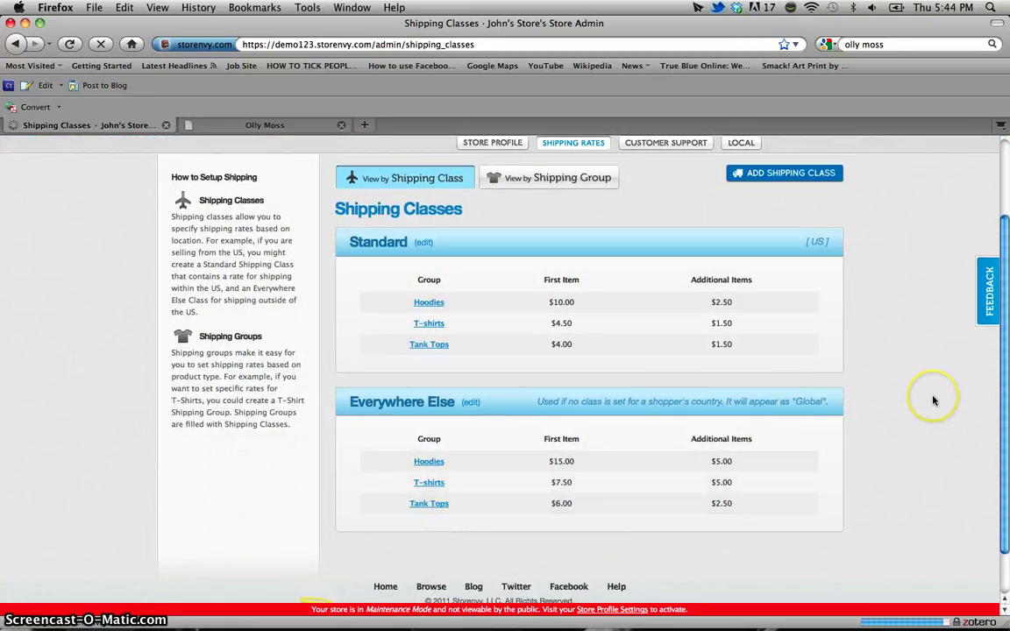
pyautogui.scroll(2, 926, 402)
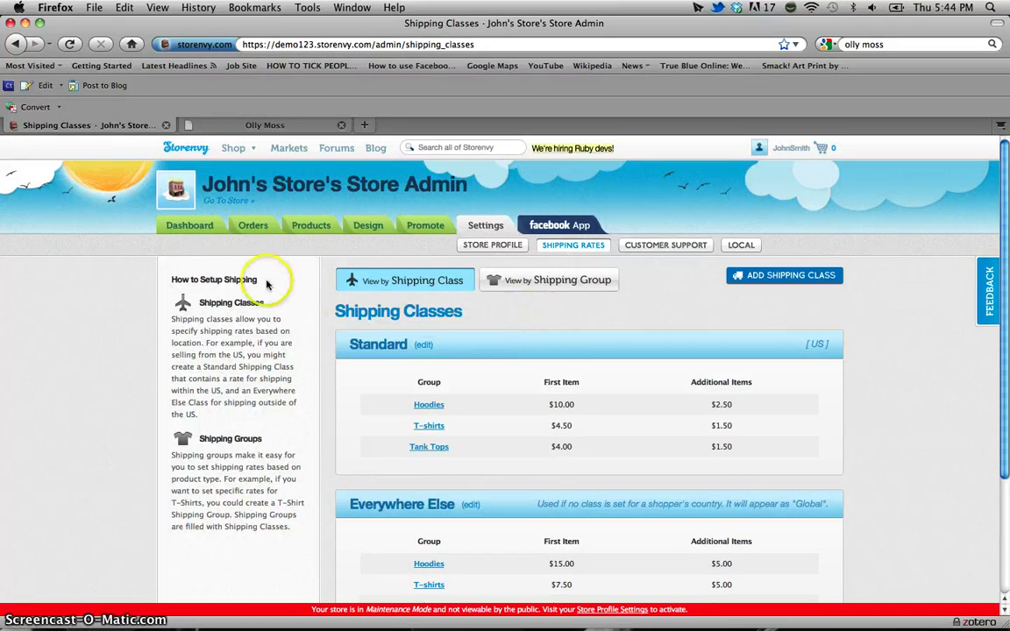
# Step: Open the product My First Tank Top and assign it to the Tank Tops shipping group
pyautogui.click(307, 226)
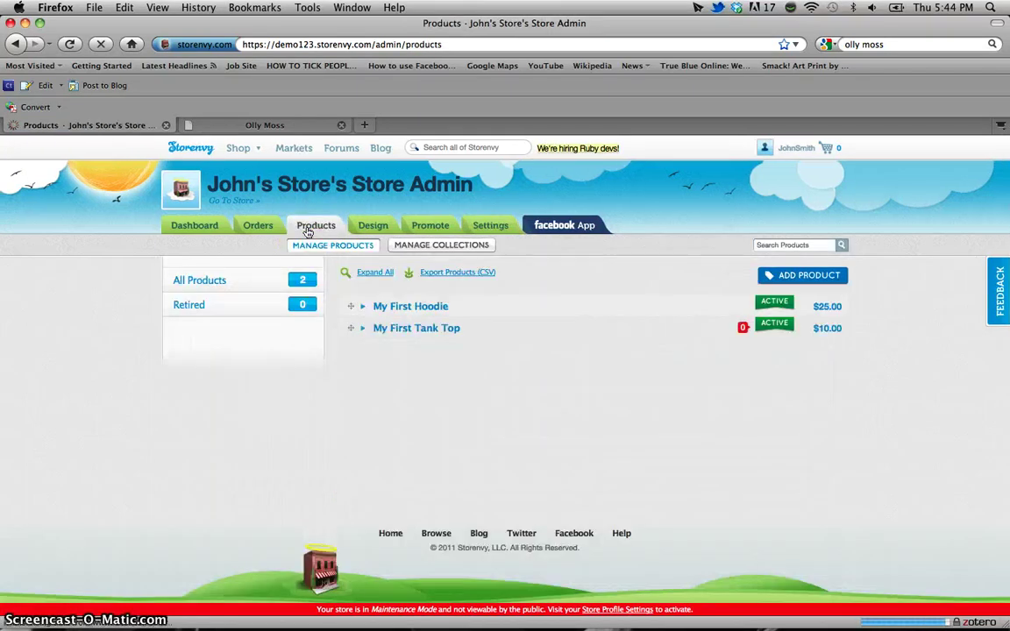
pyautogui.click(415, 329)
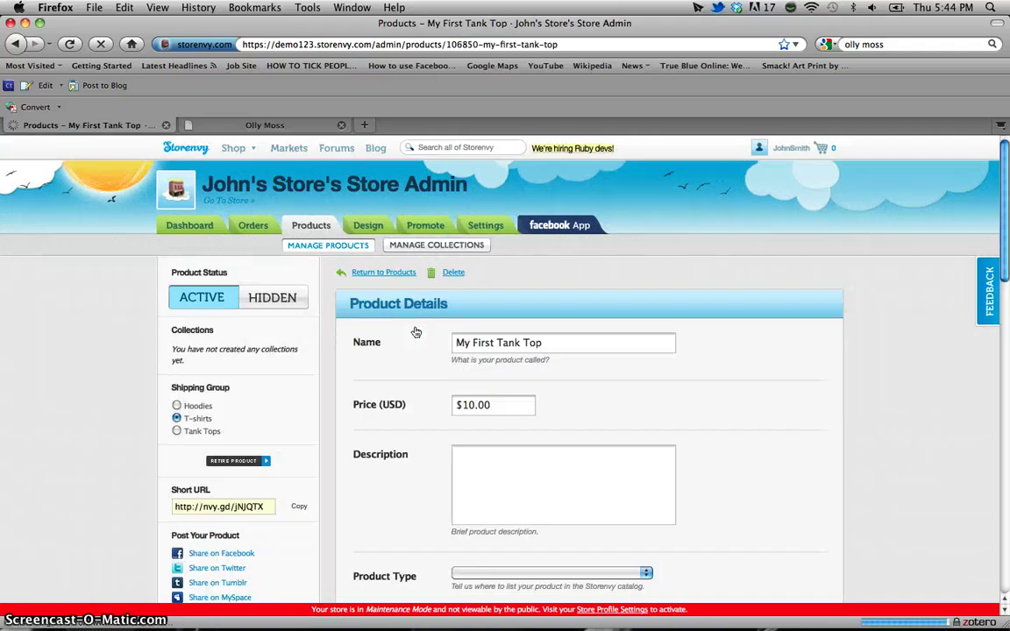
pyautogui.click(359, 344)
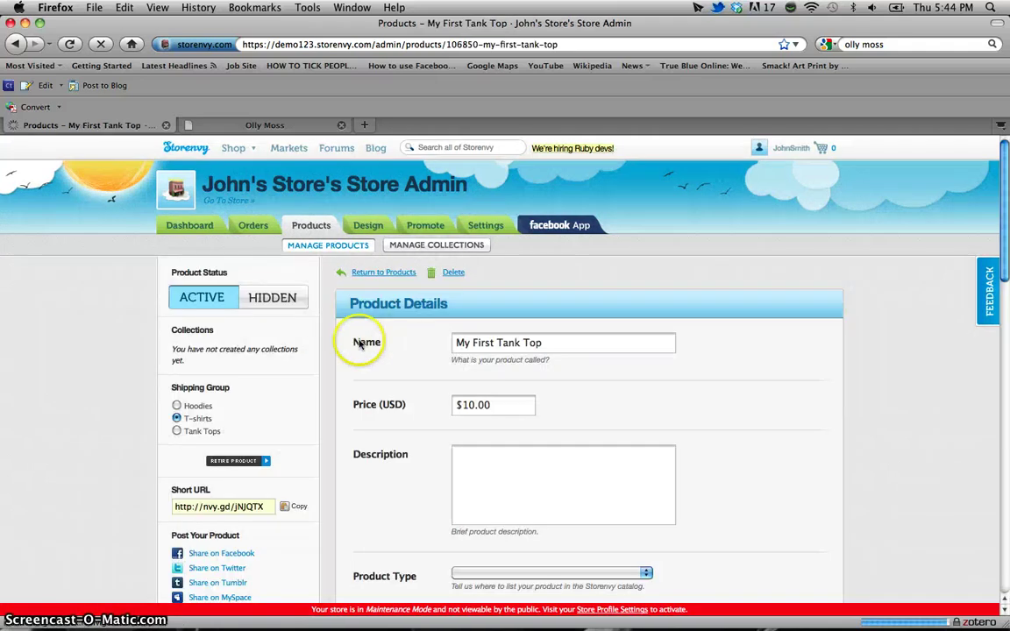
pyautogui.scroll(-2, 315, 334)
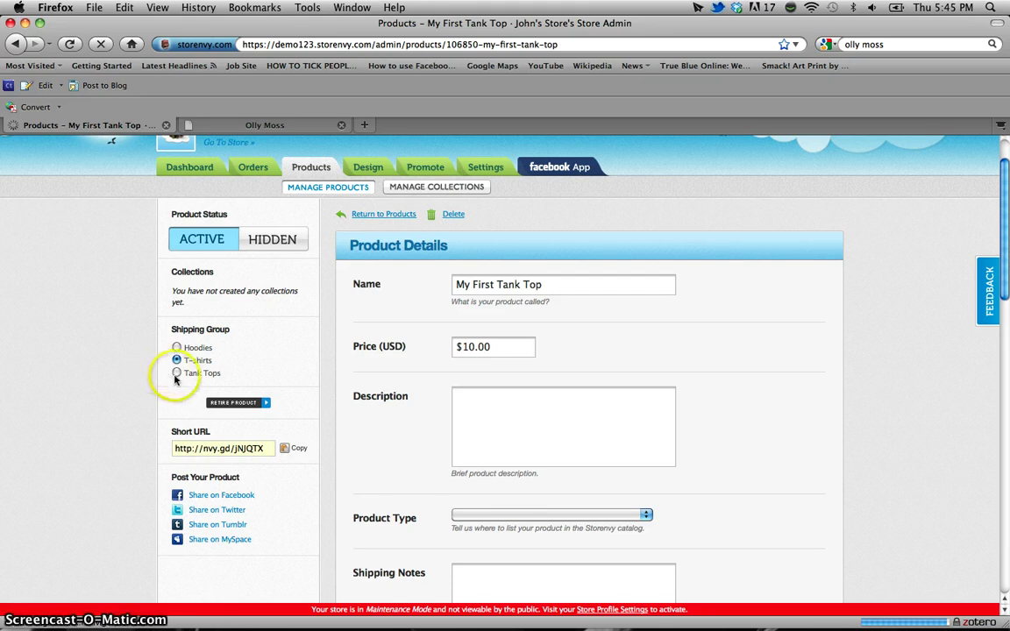
pyautogui.click(176, 374)
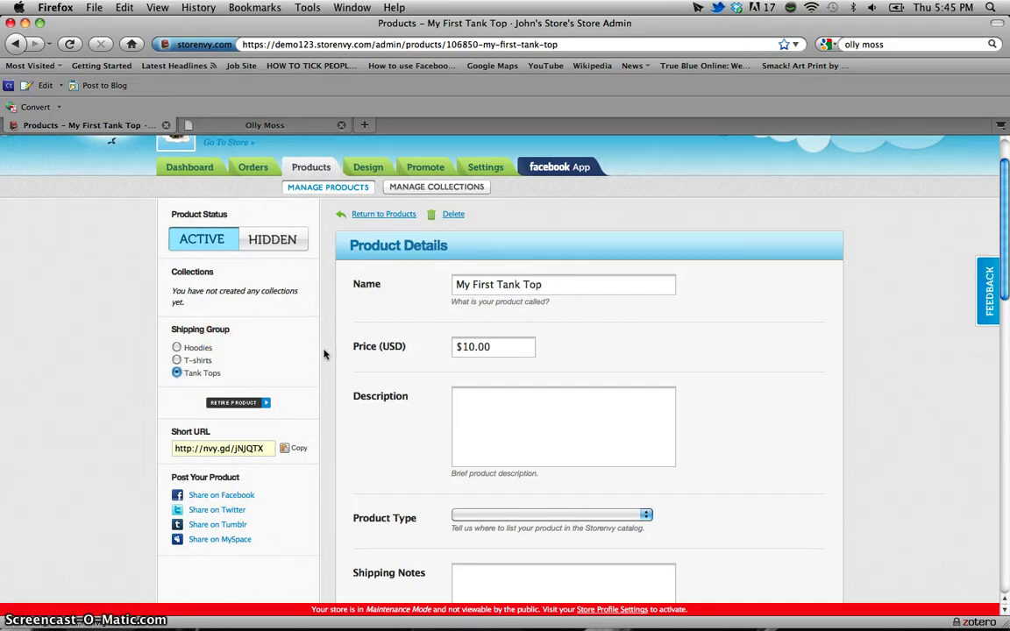
pyautogui.scroll(2, 323, 353)
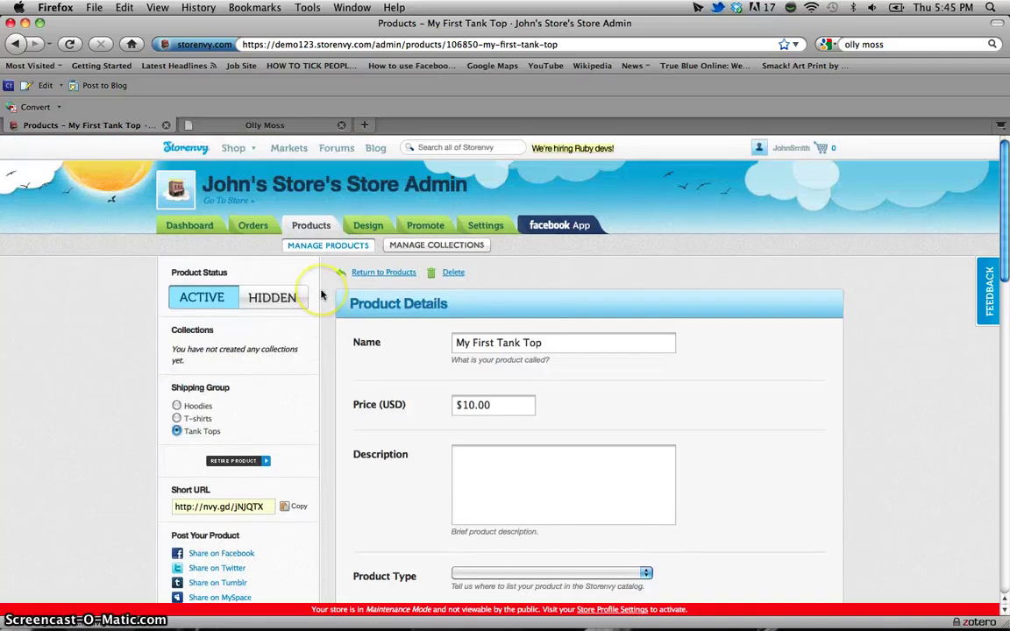
# Step: Return to the shipping rates by group and check the product counts of the T-shirts and Tank Tops groups
pyautogui.click(484, 230)
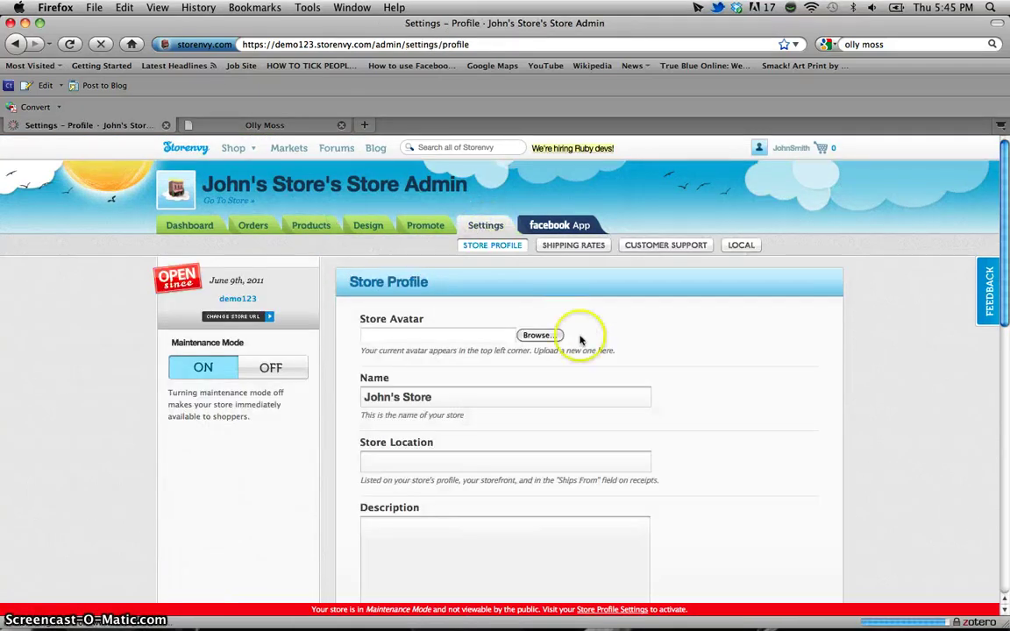
pyautogui.click(574, 245)
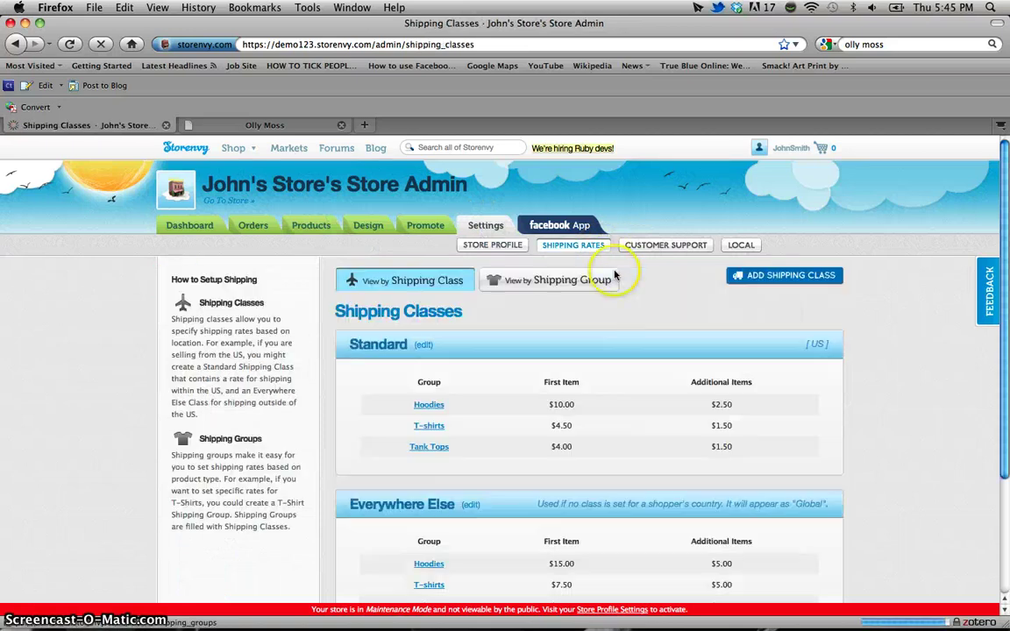
pyautogui.scroll(-2, 561, 254)
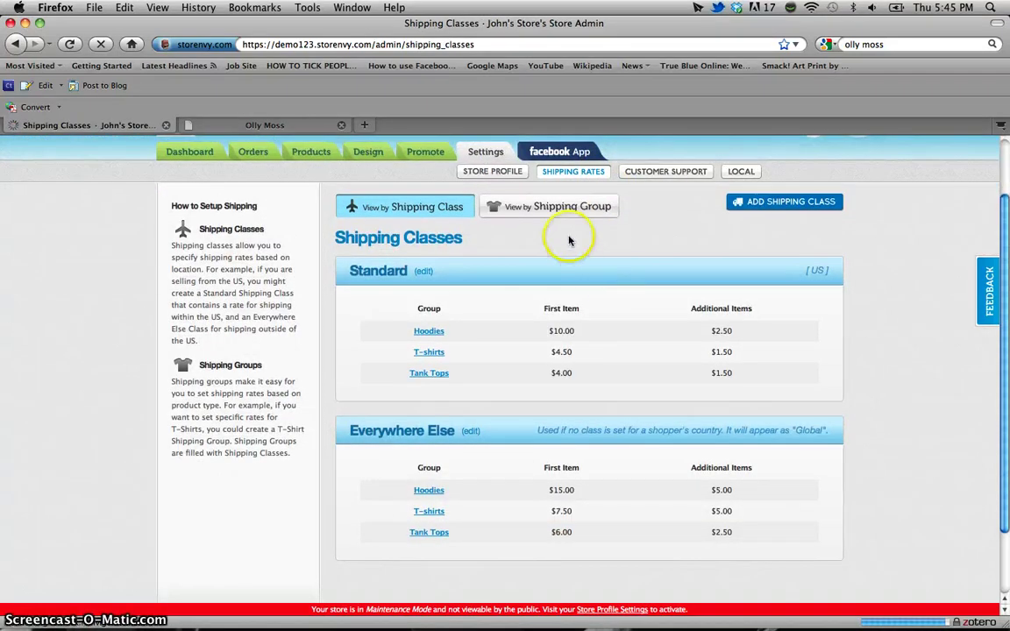
pyautogui.click(557, 209)
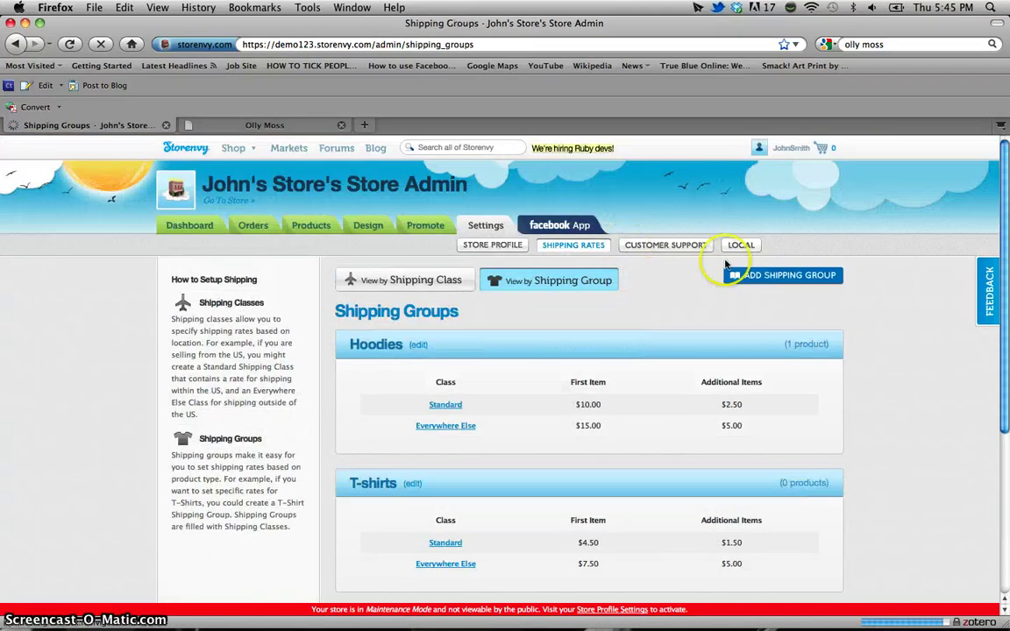
pyautogui.scroll(-6, 896, 343)
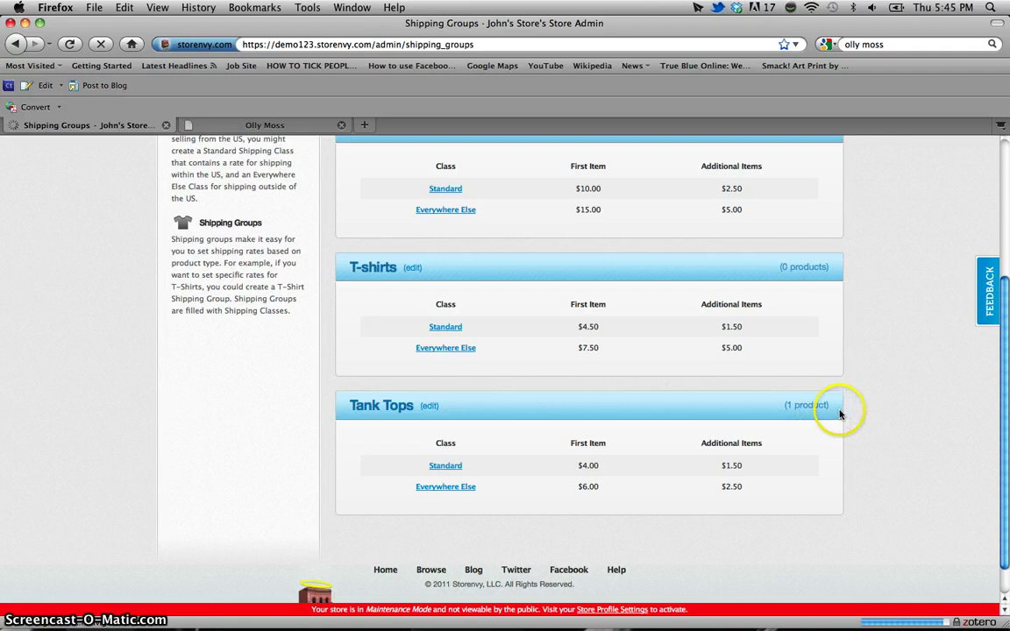
# Step: Open the T-shirts shipping group for editing and delete it, discarding any unsaved changes
pyautogui.scroll(10, 864, 412)
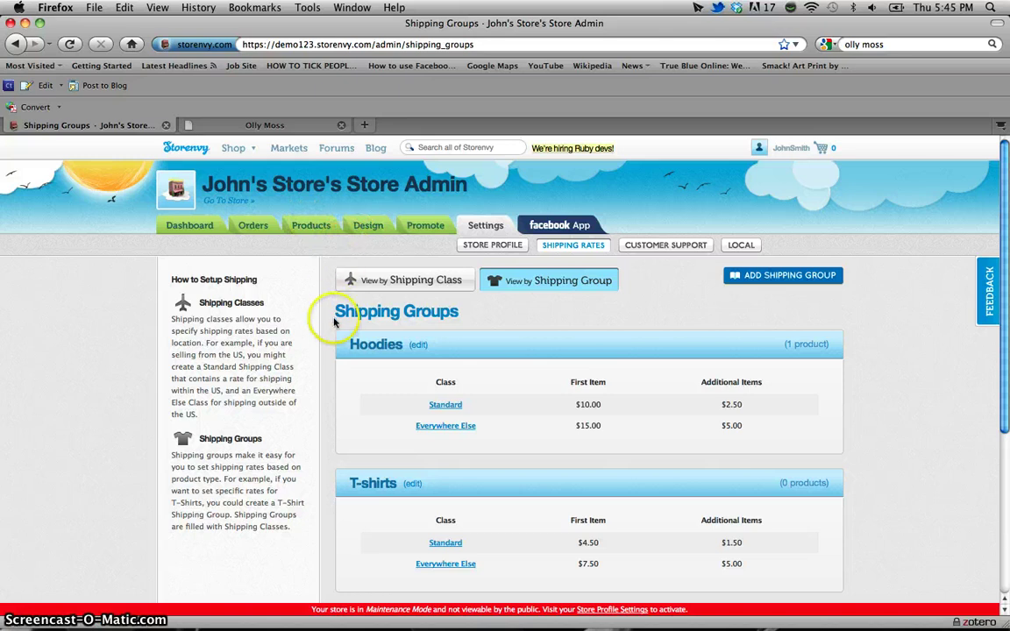
pyautogui.scroll(-5, 331, 328)
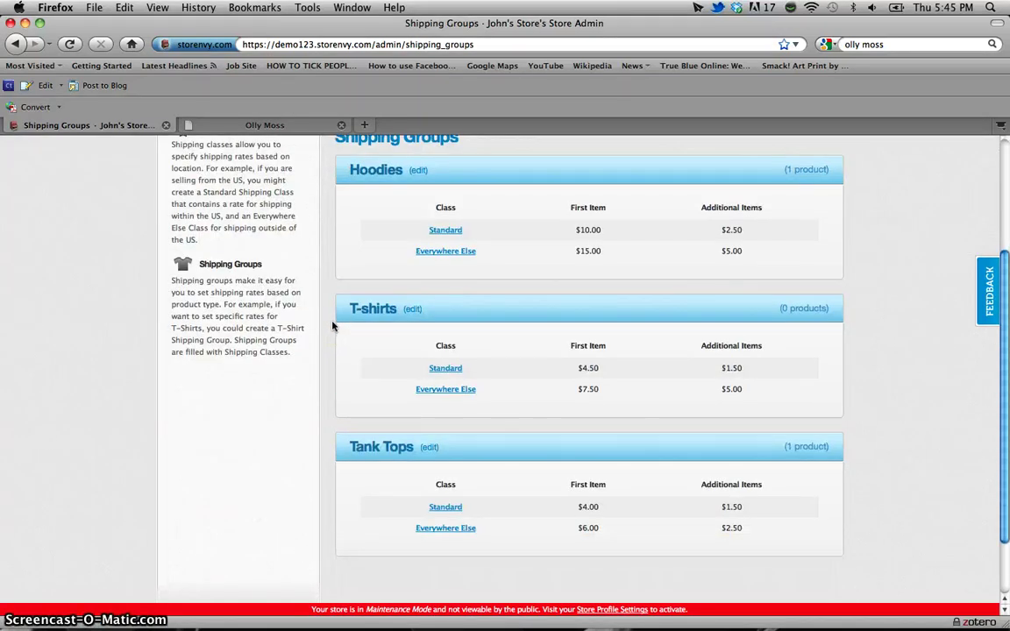
pyautogui.click(414, 310)
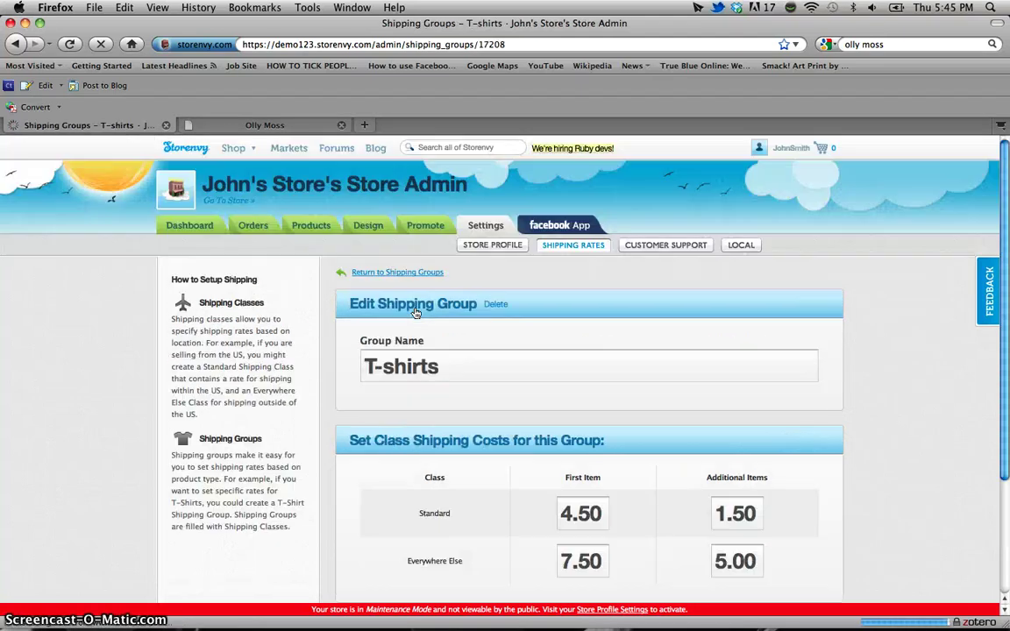
pyautogui.click(496, 305)
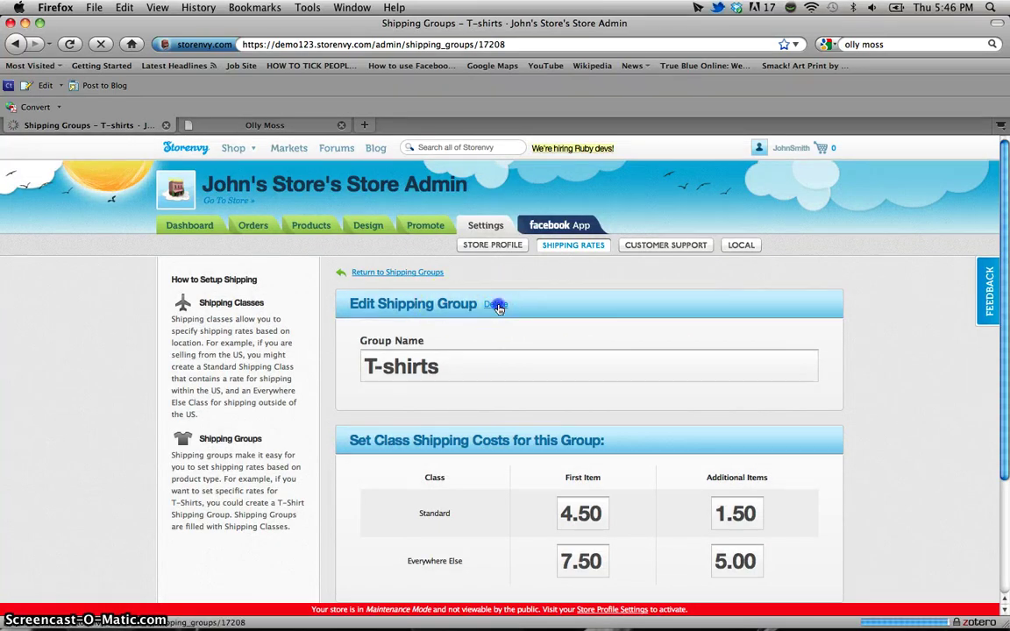
pyautogui.click(601, 104)
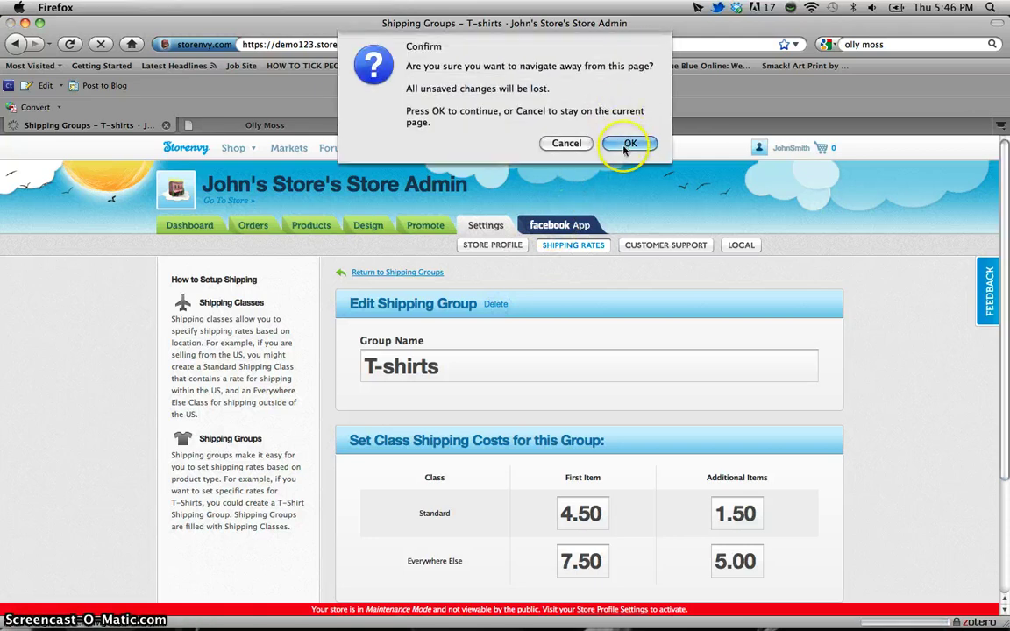
pyautogui.click(627, 143)
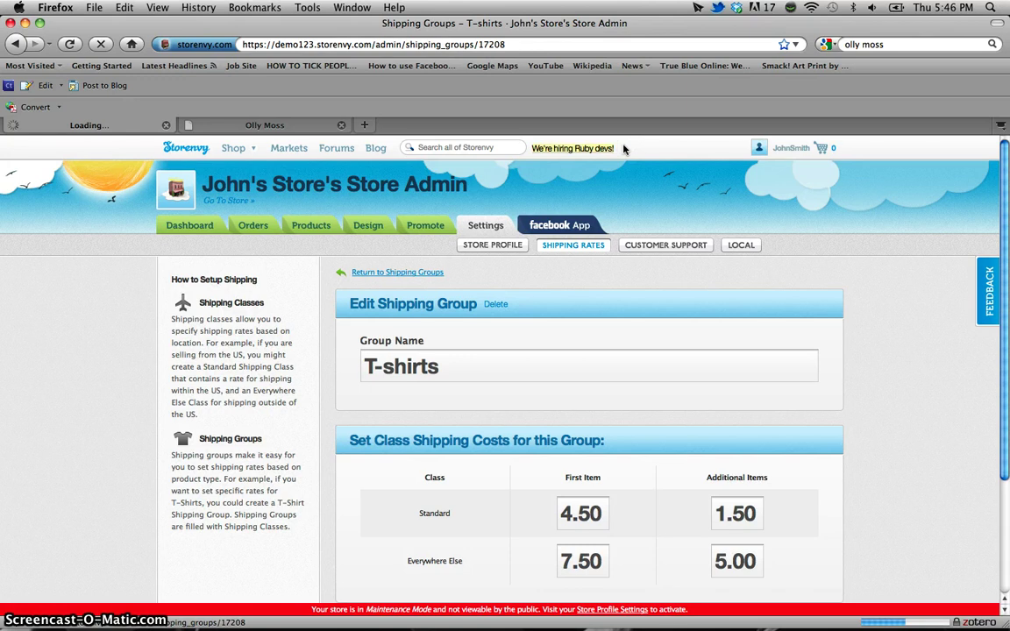
pyautogui.click(648, 181)
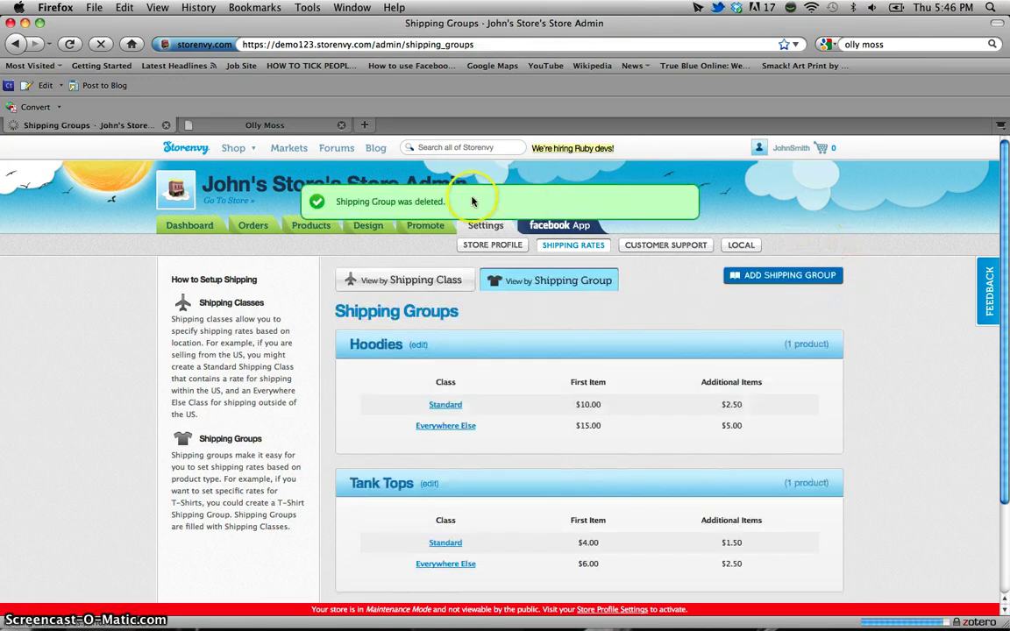
pyautogui.click(907, 296)
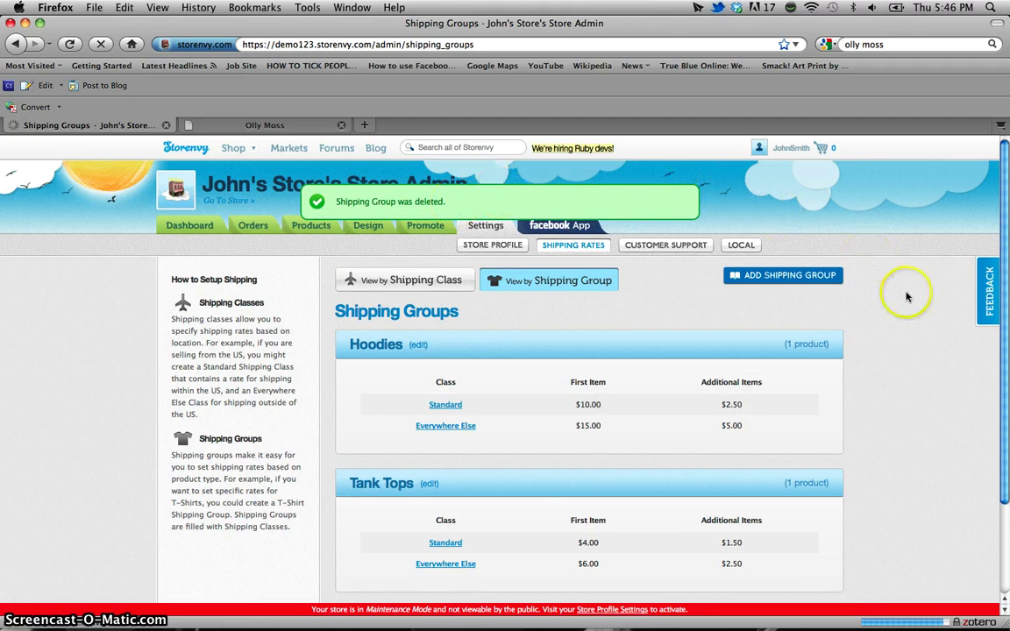
# Step: Review the Hoodies and Tank Tops rates by shipping group and by shipping class, and return to the store's product list
pyautogui.scroll(-2, 908, 296)
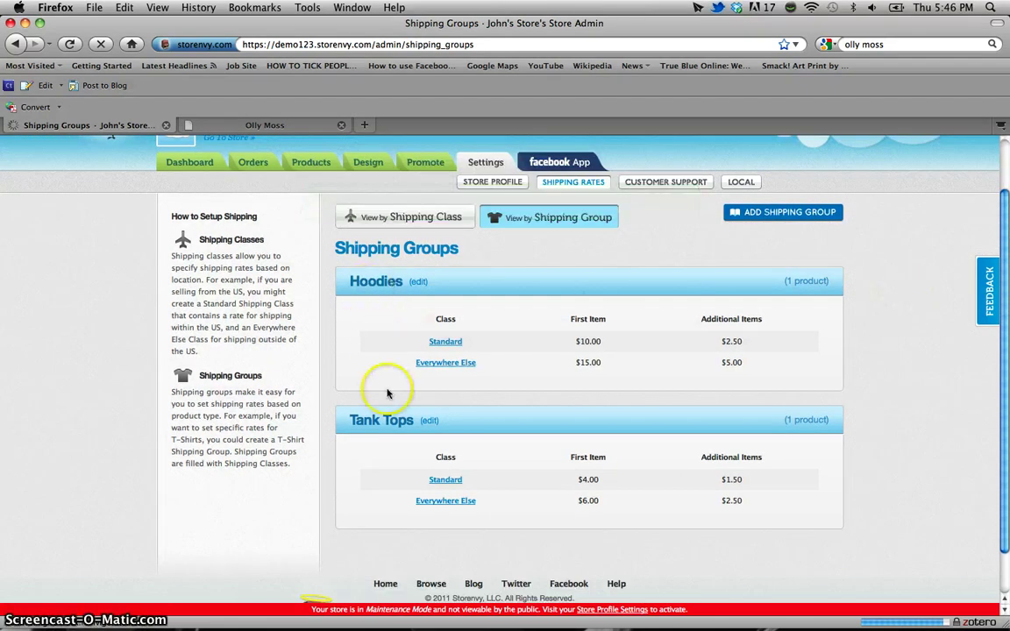
pyautogui.click(419, 222)
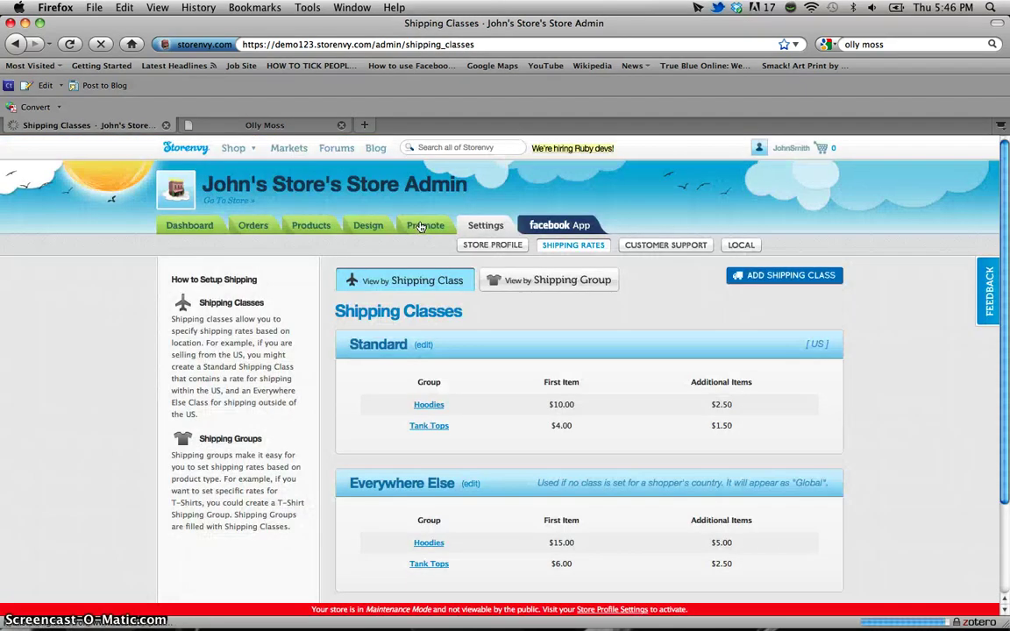
pyautogui.click(344, 428)
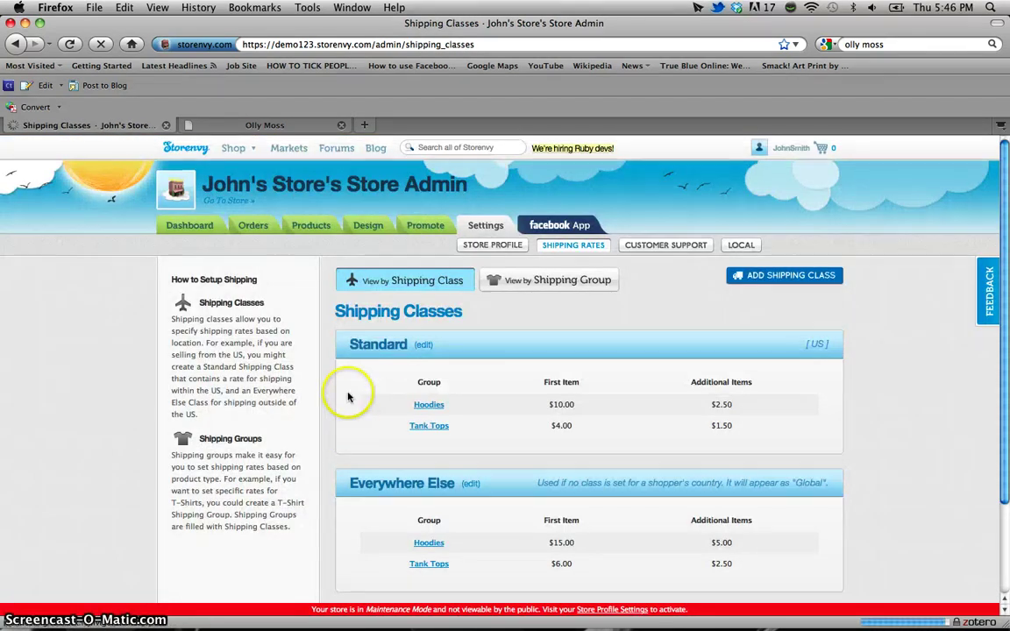
pyautogui.scroll(-2, 347, 397)
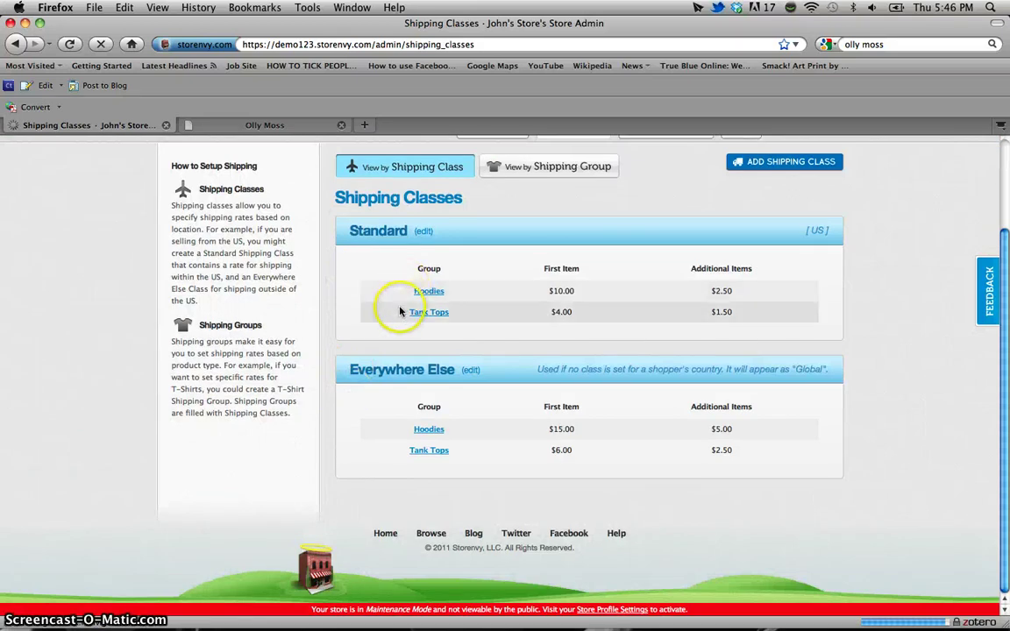
pyautogui.scroll(3, 324, 275)
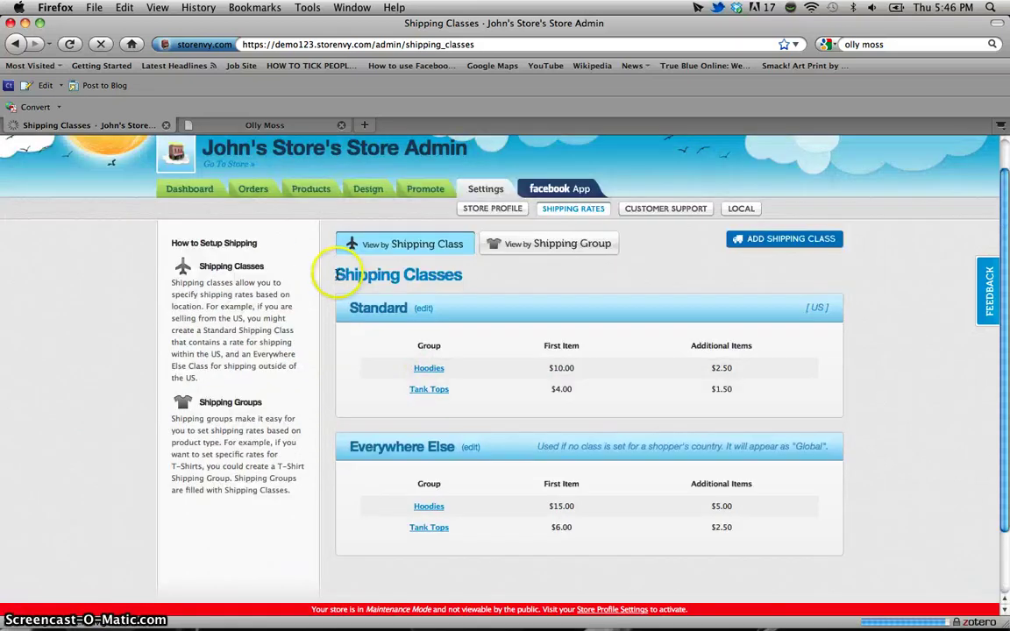
pyautogui.click(310, 191)
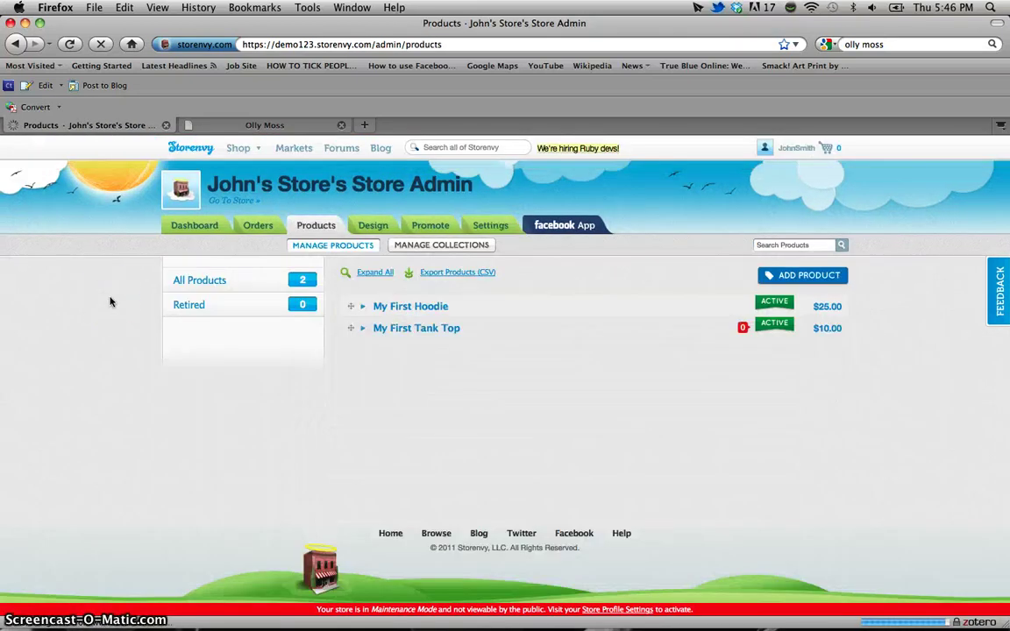